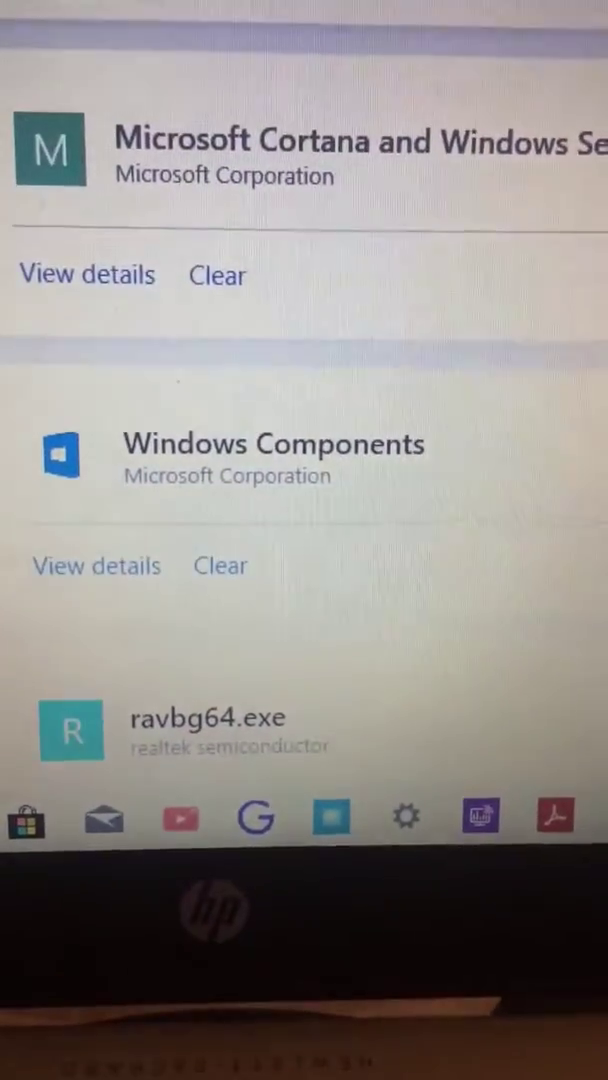
scroll(300, 400, up, 3)
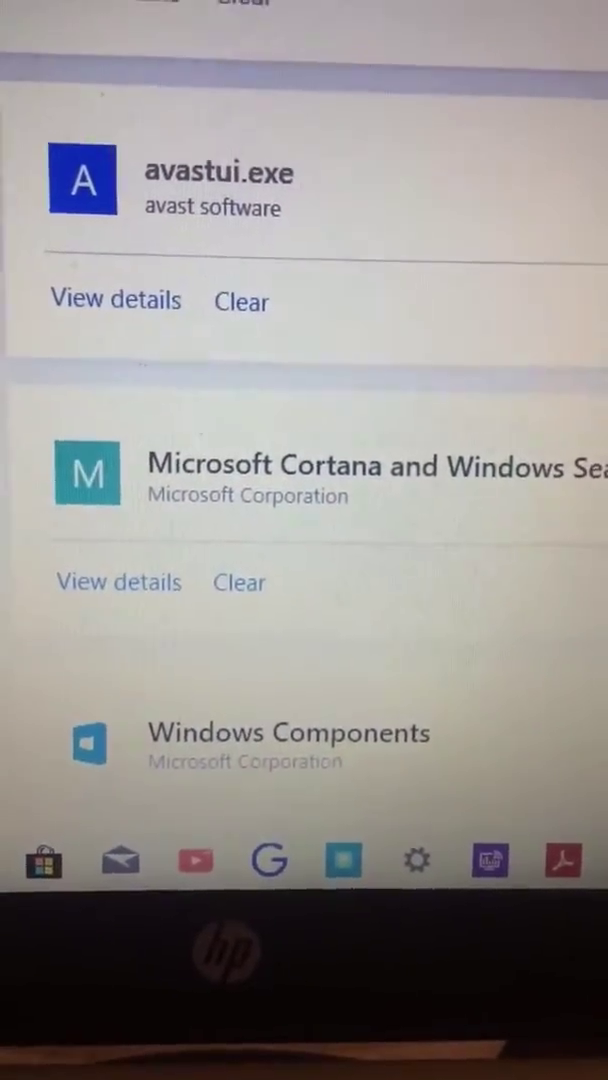
scroll(300, 400, up, 3)
scroll(300, 400, up, 2)
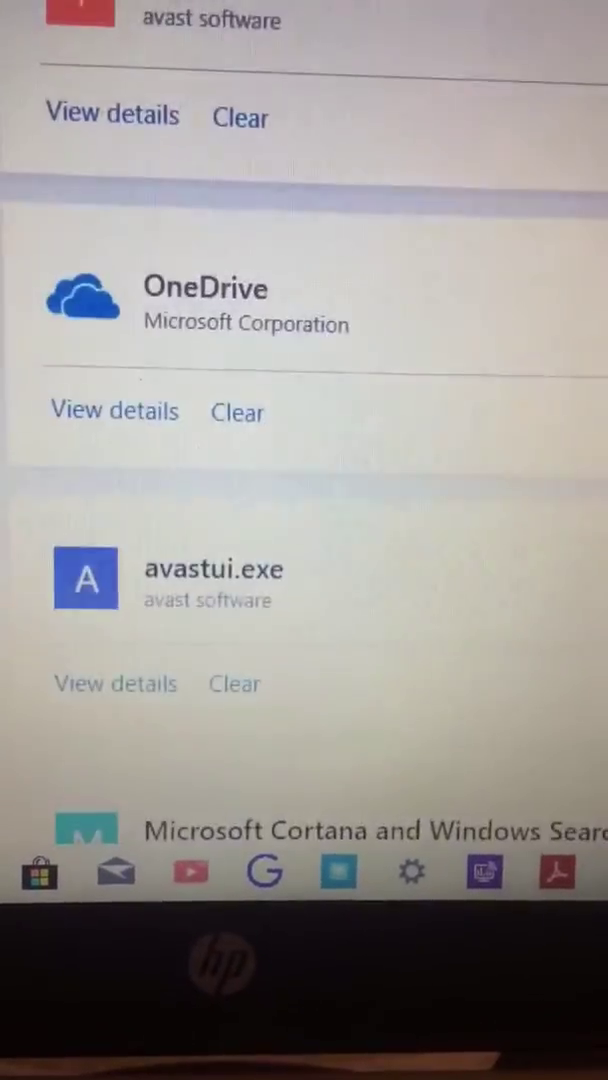
scroll(300, 400, up, 3)
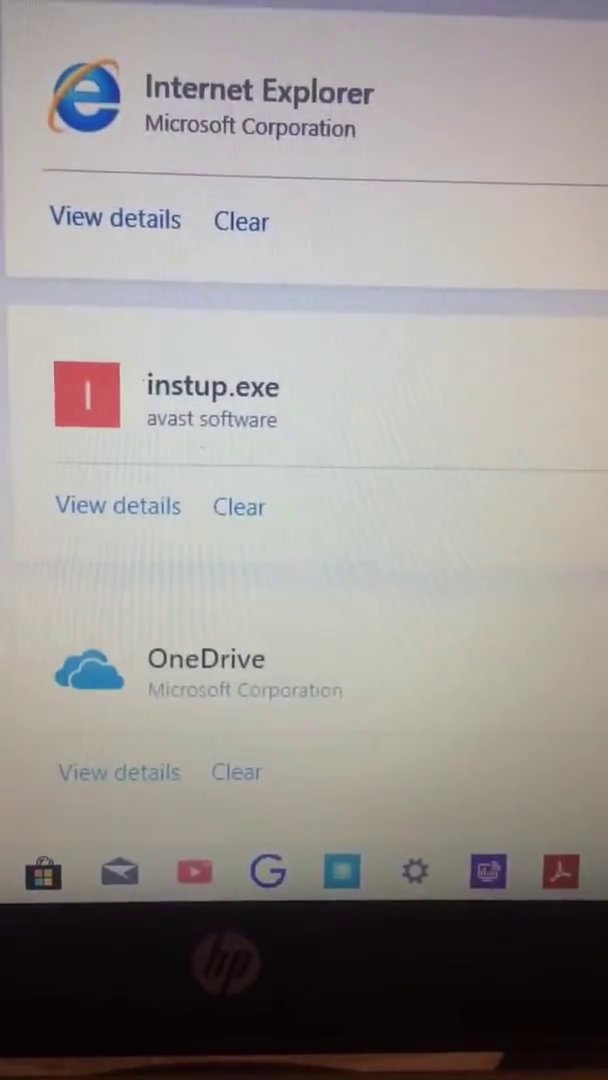
scroll(300, 400, up, 2)
scroll(300, 400, up, 2)
scroll(300, 400, up, 1)
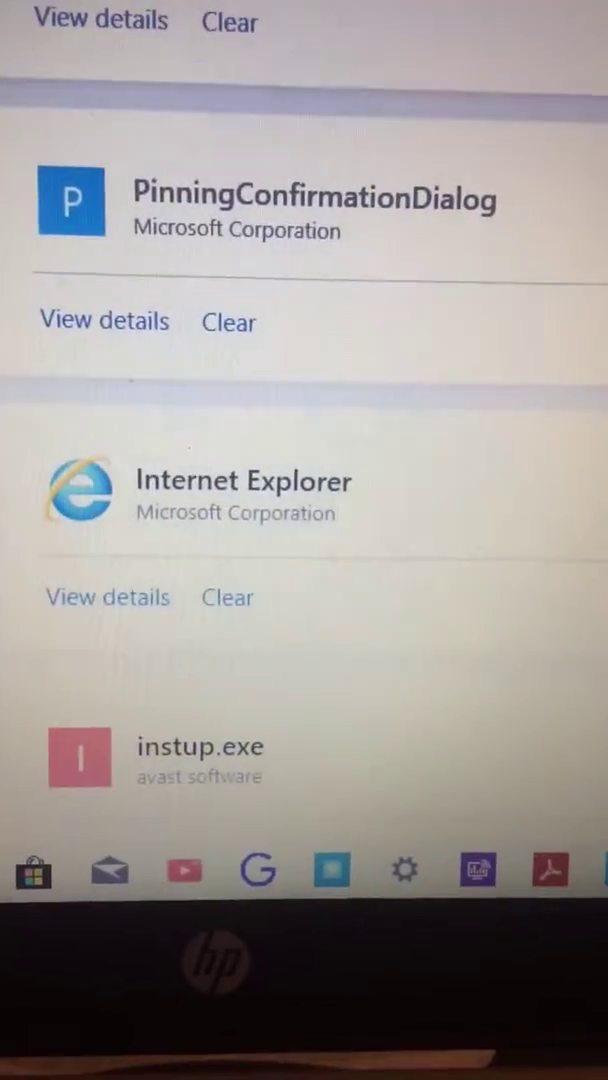
scroll(300, 400, up, 2)
scroll(300, 400, up, 1)
scroll(300, 400, up, 2)
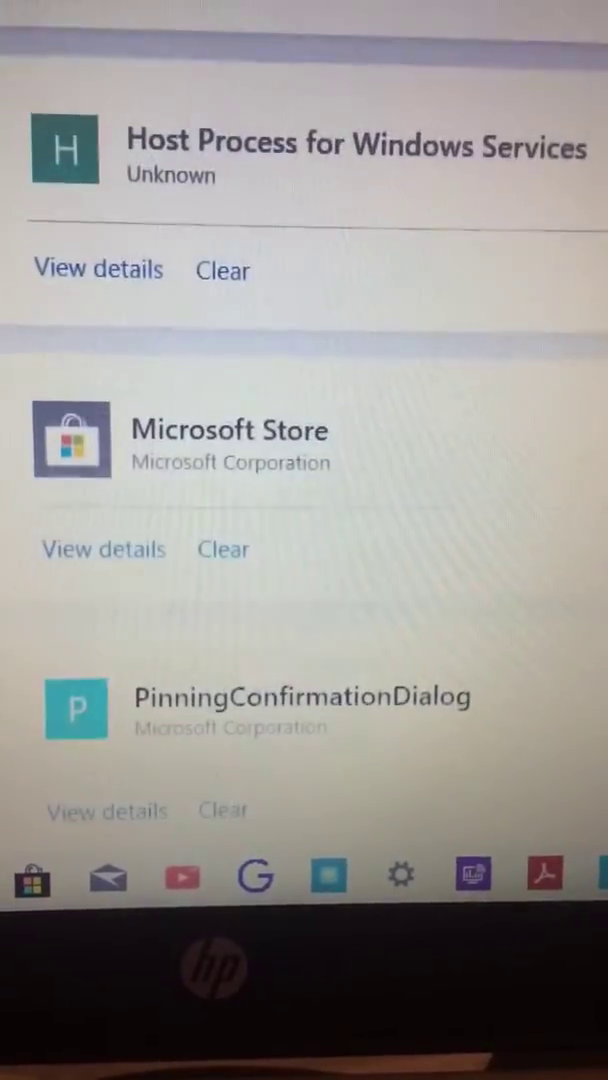
scroll(300, 400, up, 1)
scroll(300, 400, up, 2)
scroll(300, 400, up, 1)
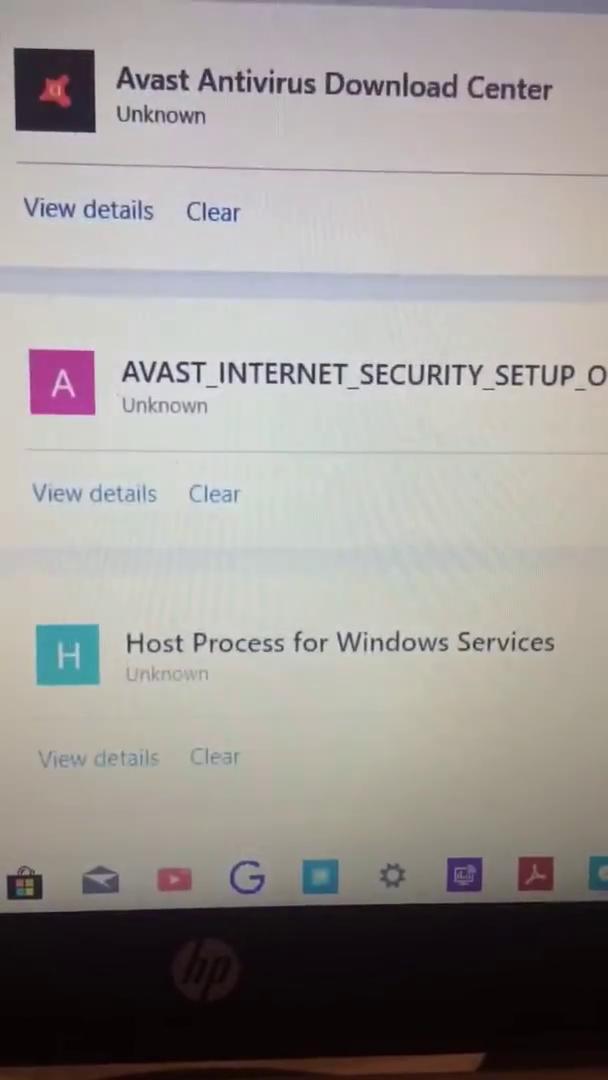
scroll(300, 400, up, 1)
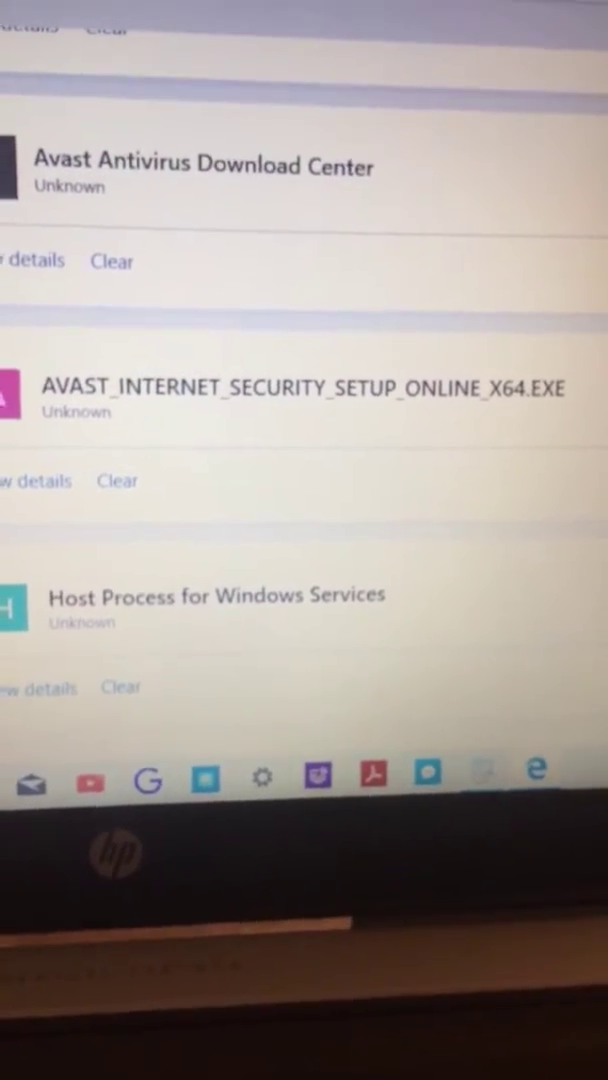
scroll(300, 400, up, 1)
scroll(300, 400, up, 2)
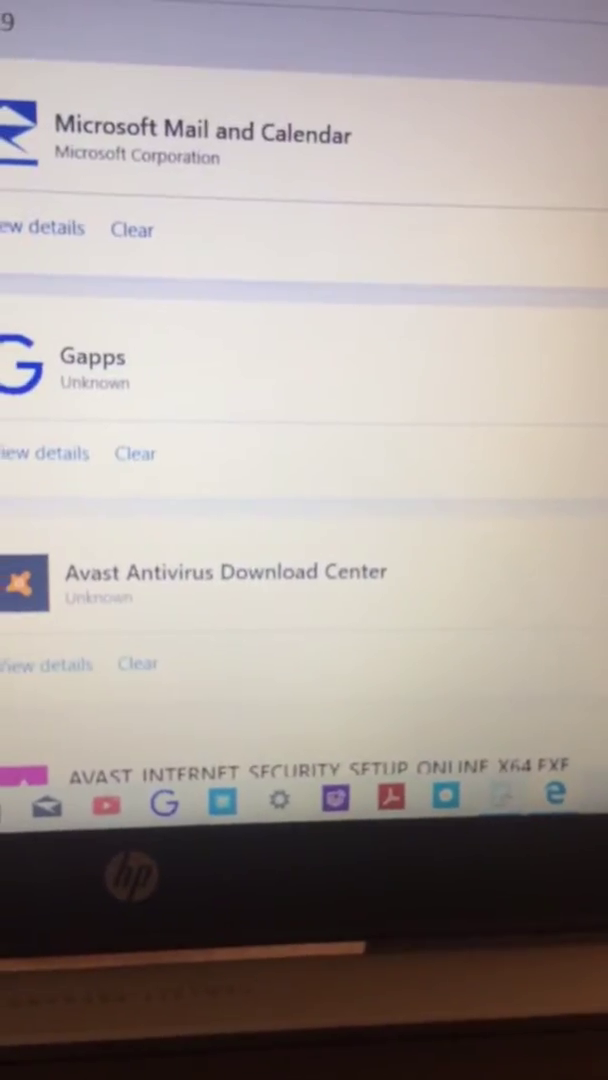
scroll(300, 400, up, 1)
scroll(300, 400, up, 1)
scroll(300, 400, up, 1)
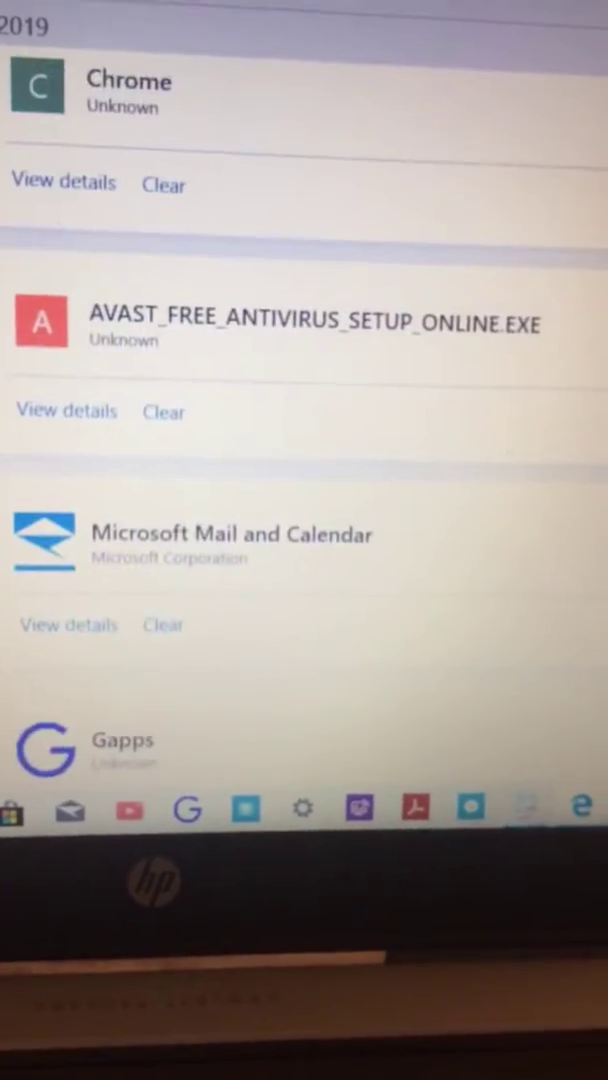
scroll(300, 400, up, 1)
scroll(300, 400, up, 1)
scroll(300, 400, up, 1)
scroll(300, 400, up, 1)
scroll(300, 400, up, 1)
scroll(300, 400, up, 1)
scroll(300, 400, up, 1)
scroll(300, 400, up, 1)
scroll(300, 400, up, 1)
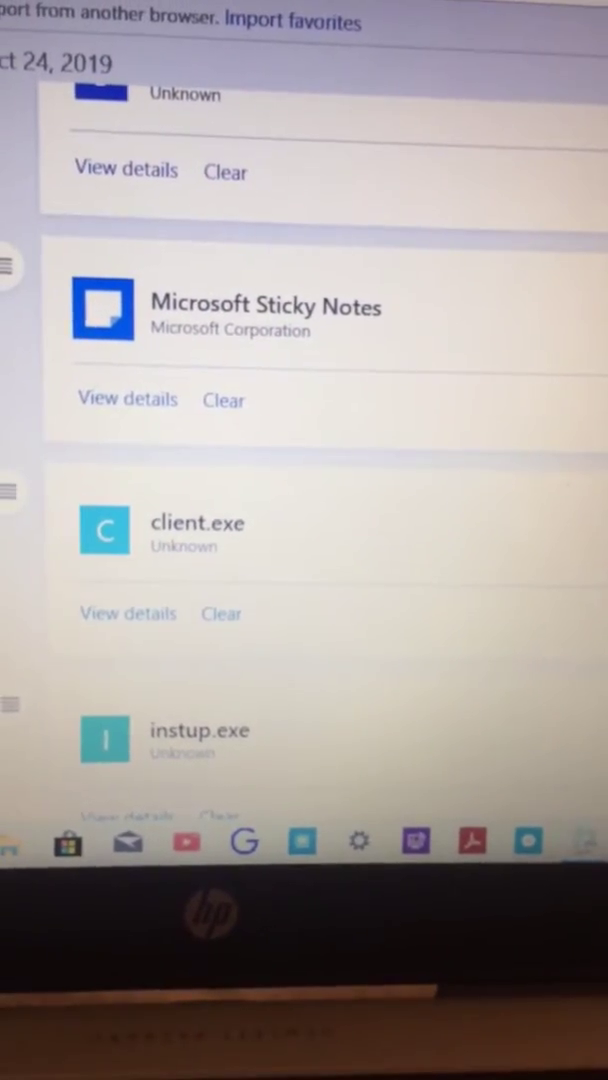
scroll(300, 450, up, 2)
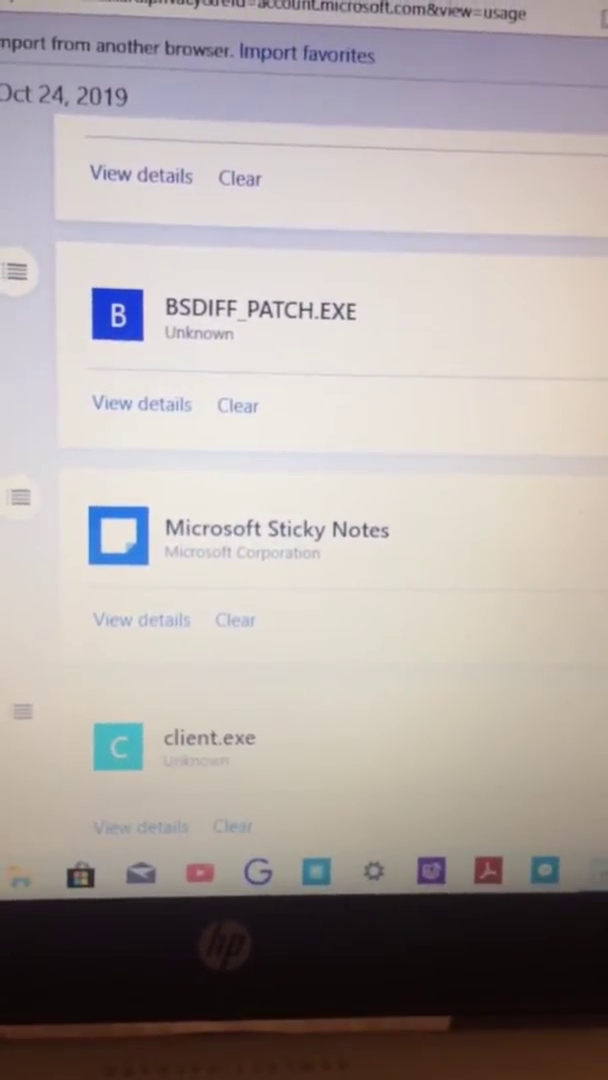
scroll(300, 450, up, 3)
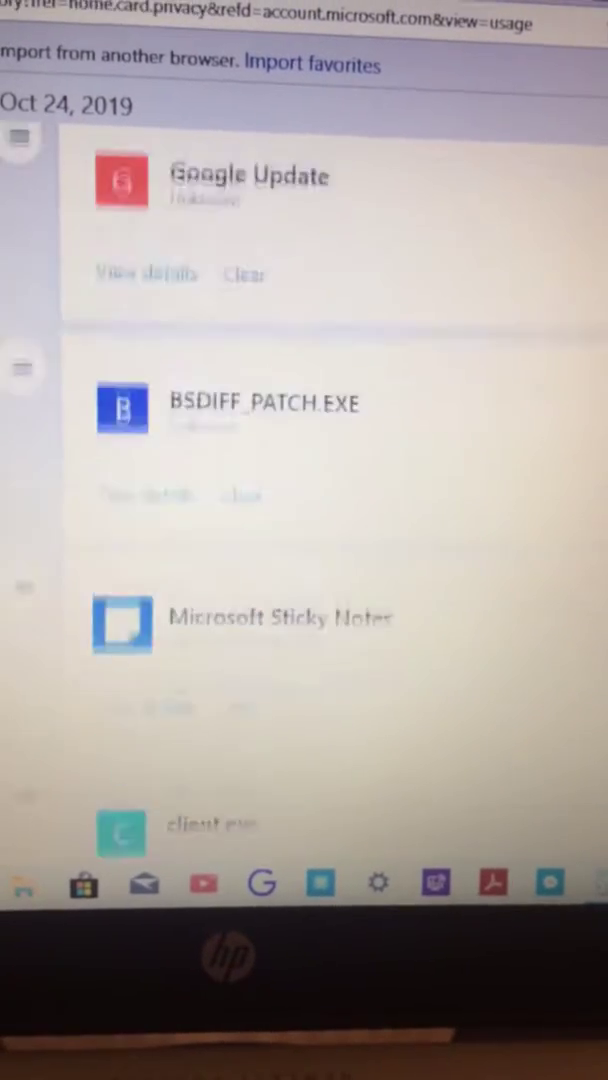
scroll(300, 450, up, 2)
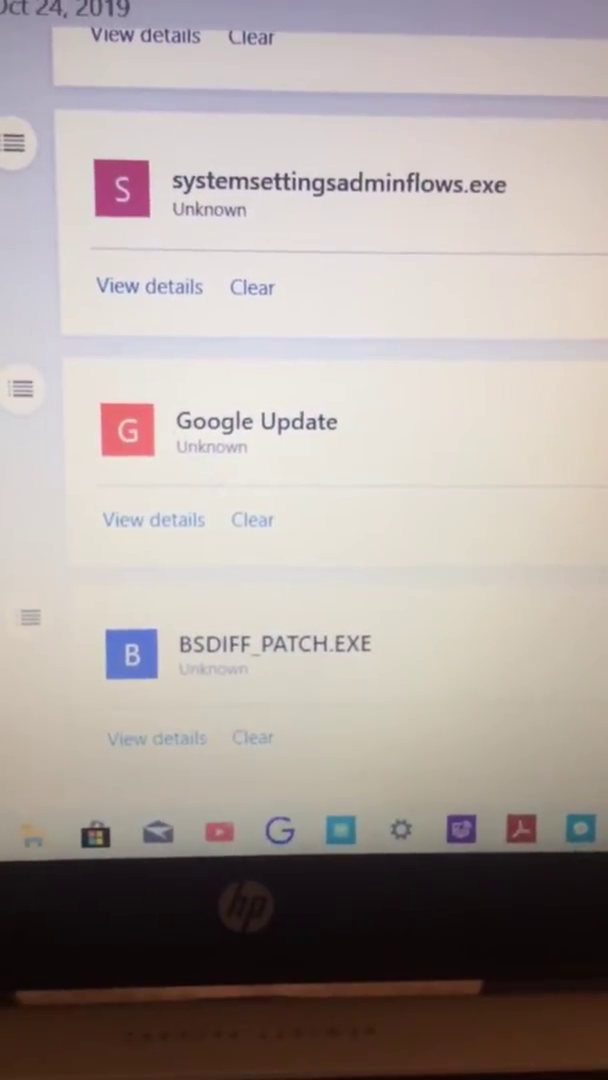
scroll(300, 450, up, 3)
scroll(530, 447, up, 2)
scroll(530, 447, up, 2)
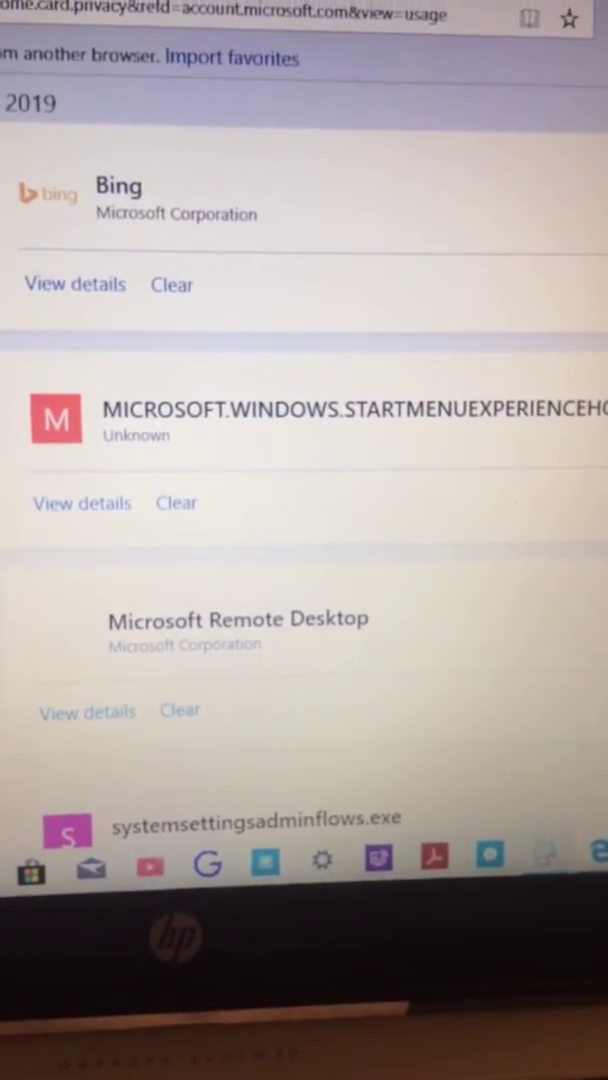
scroll(300, 450, up, 4)
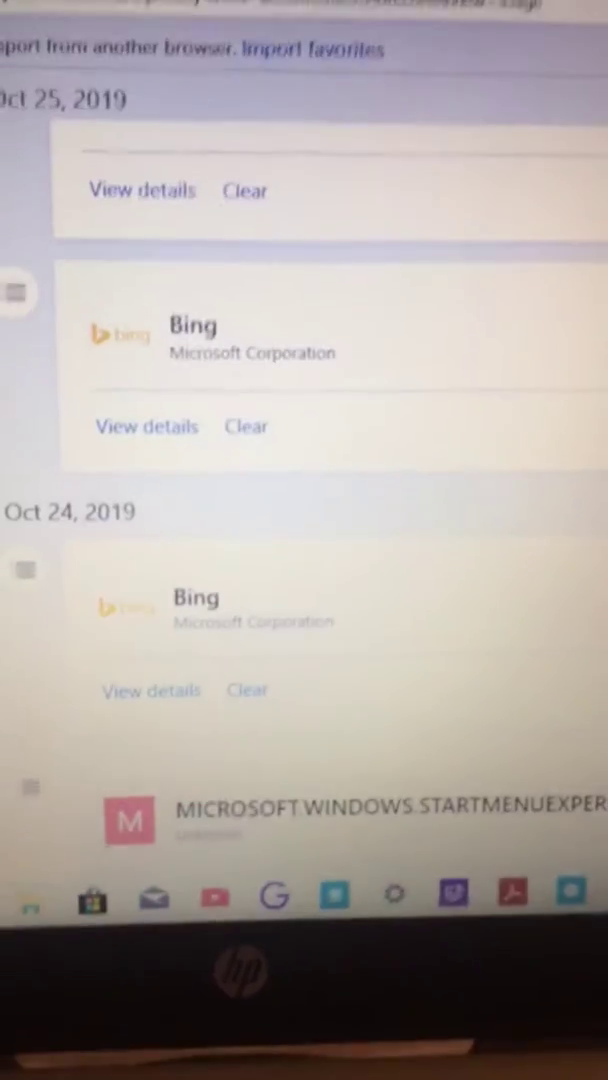
scroll(300, 450, up, 4)
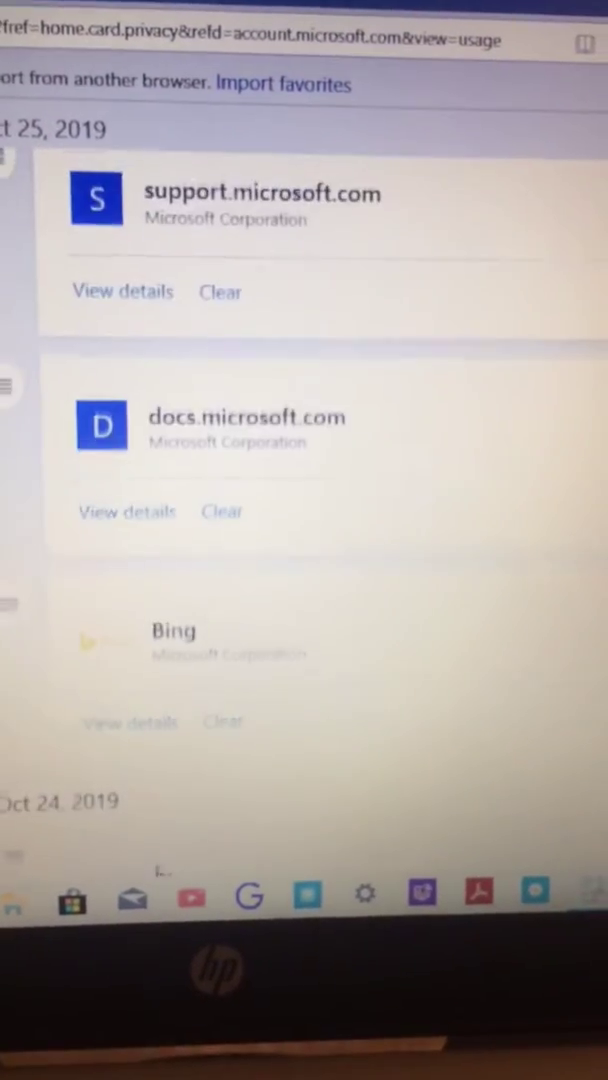
scroll(300, 450, up, 4)
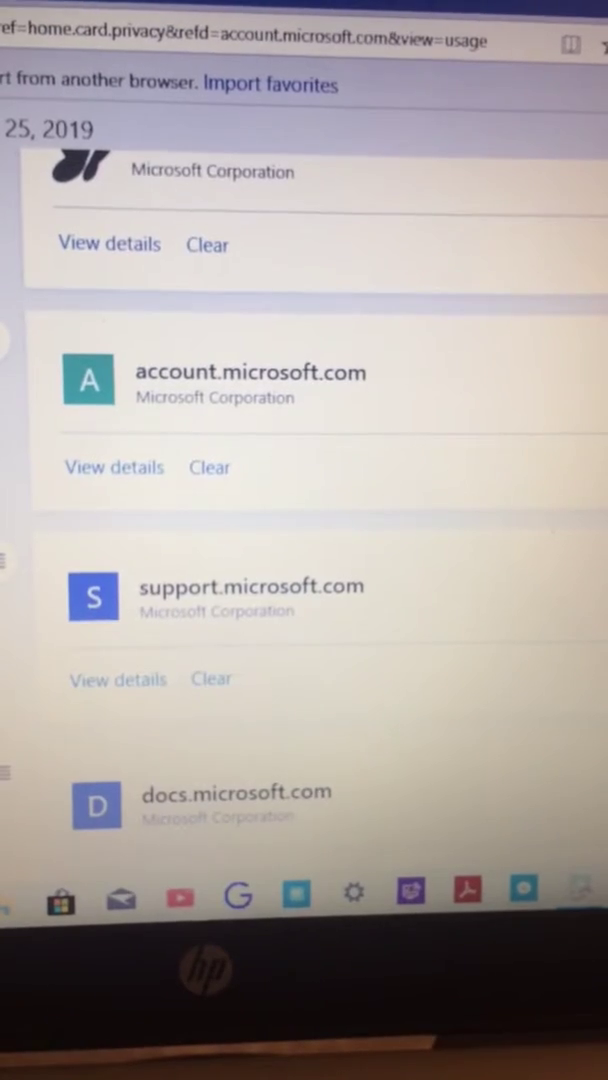
scroll(300, 450, up, 2)
scroll(300, 450, up, 2)
scroll(300, 450, up, 1)
scroll(300, 450, up, 1)
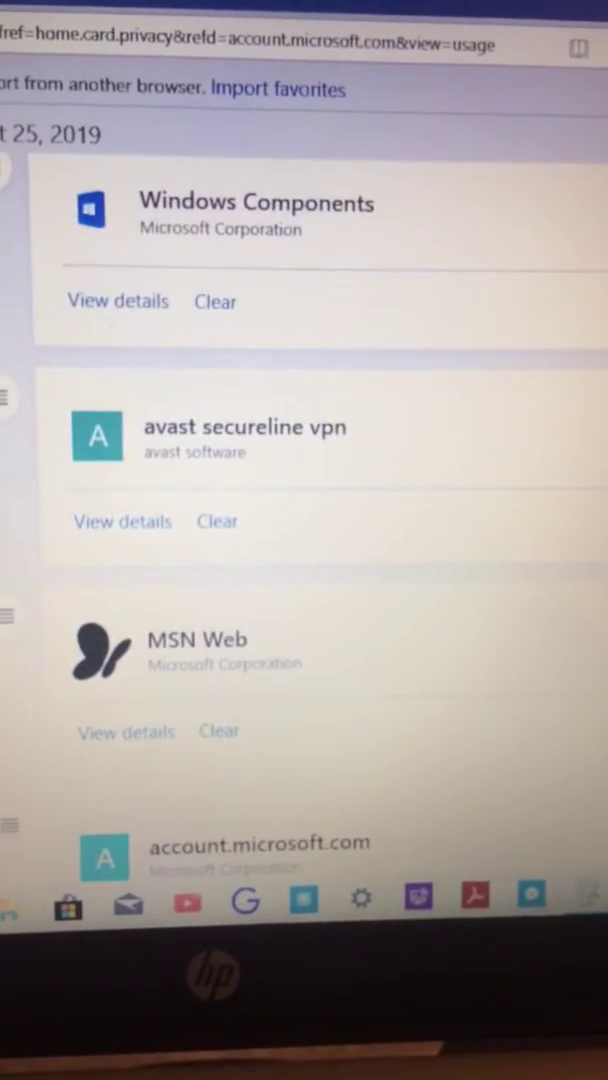
scroll(300, 450, up, 2)
scroll(300, 450, up, 2)
scroll(300, 450, up, 1)
scroll(300, 450, up, 1)
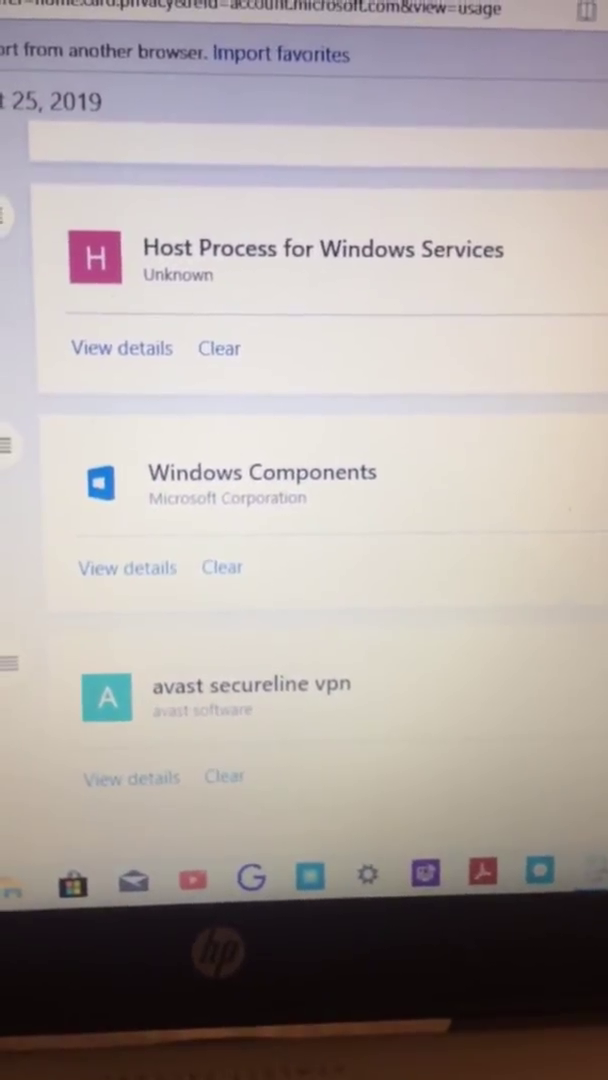
scroll(300, 500, up, 3)
scroll(300, 500, up, 3)
scroll(300, 500, up, 2)
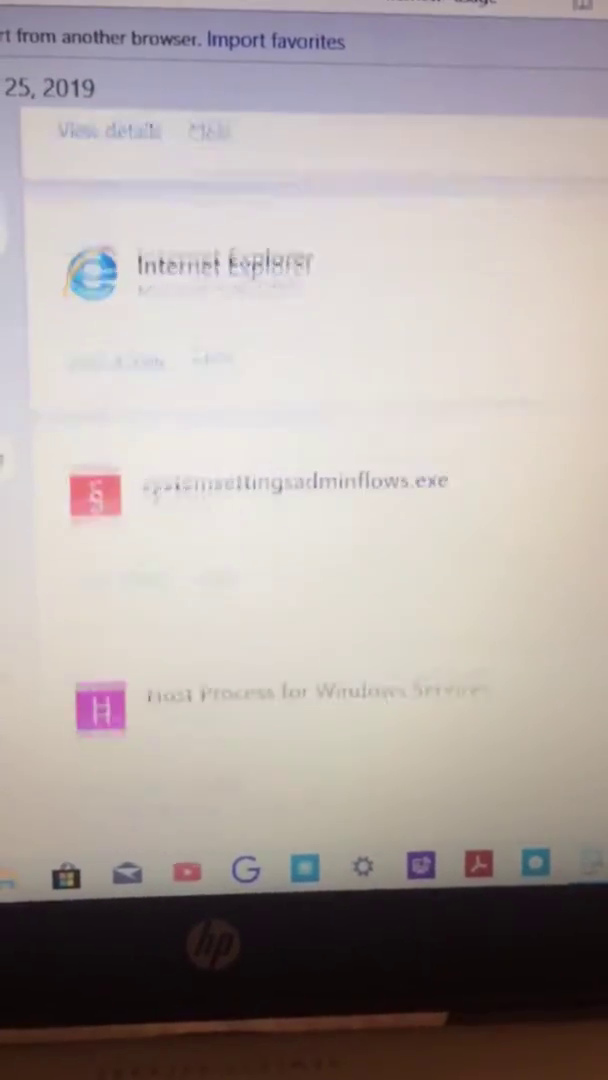
scroll(300, 500, up, 2)
scroll(300, 500, up, 1)
scroll(300, 500, up, 2)
scroll(300, 500, up, 2)
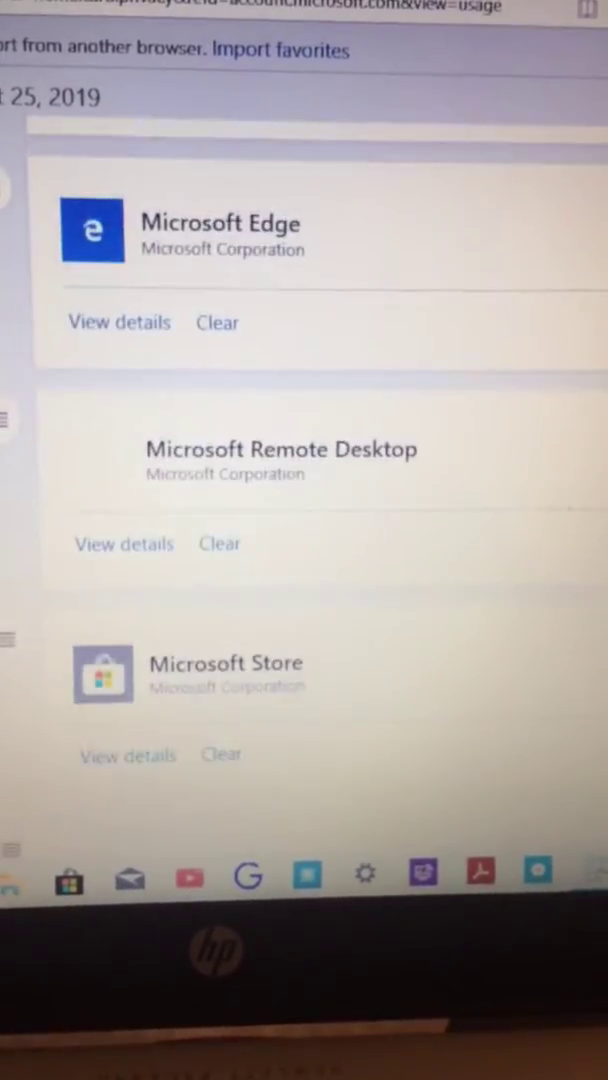
scroll(300, 500, up, 2)
scroll(300, 500, up, 1)
scroll(300, 500, up, 2)
scroll(300, 500, up, 2)
scroll(300, 500, up, 1)
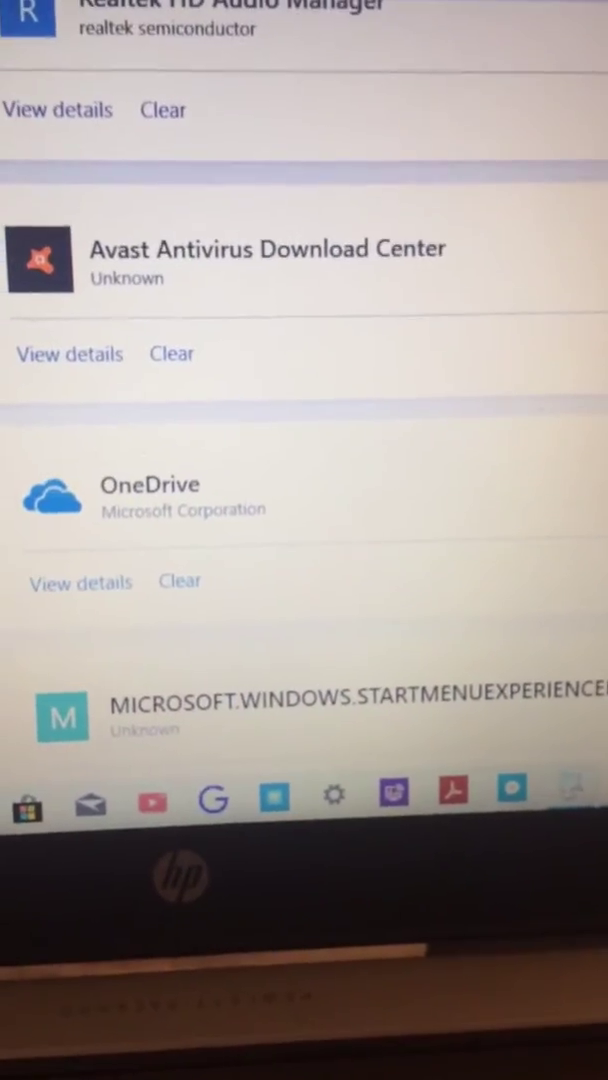
scroll(300, 450, down, 3)
scroll(300, 450, down, 3)
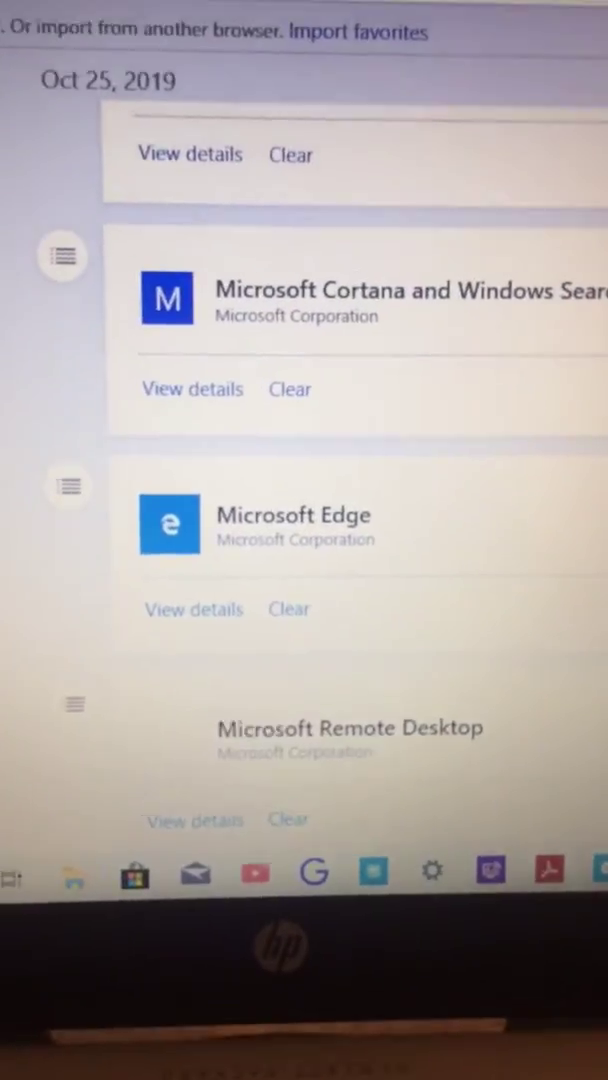
scroll(300, 450, up, 2)
scroll(300, 450, up, 2)
scroll(300, 450, up, 2)
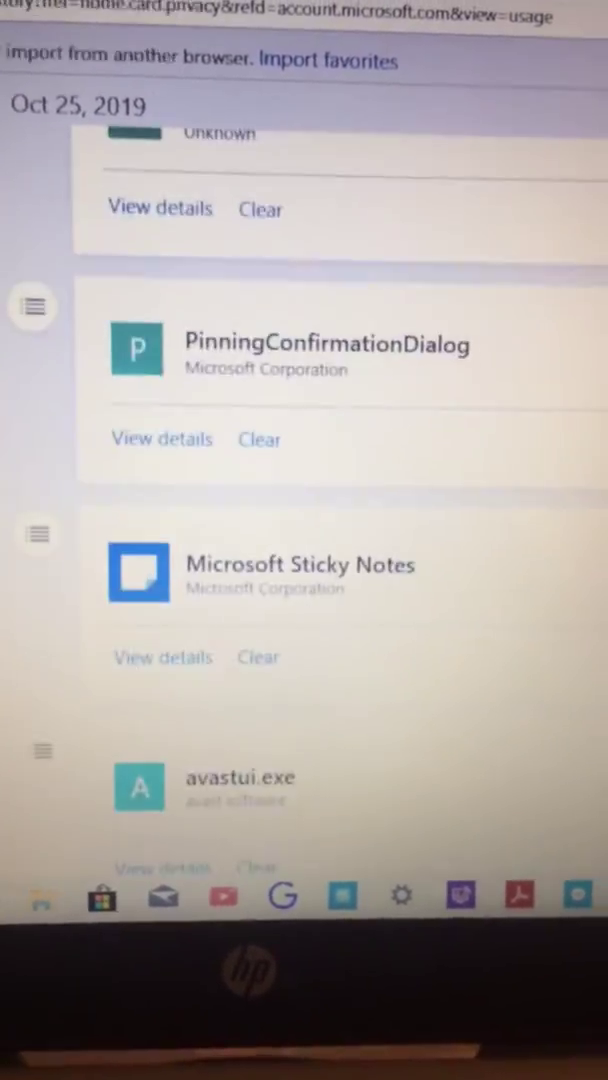
scroll(300, 450, up, 2)
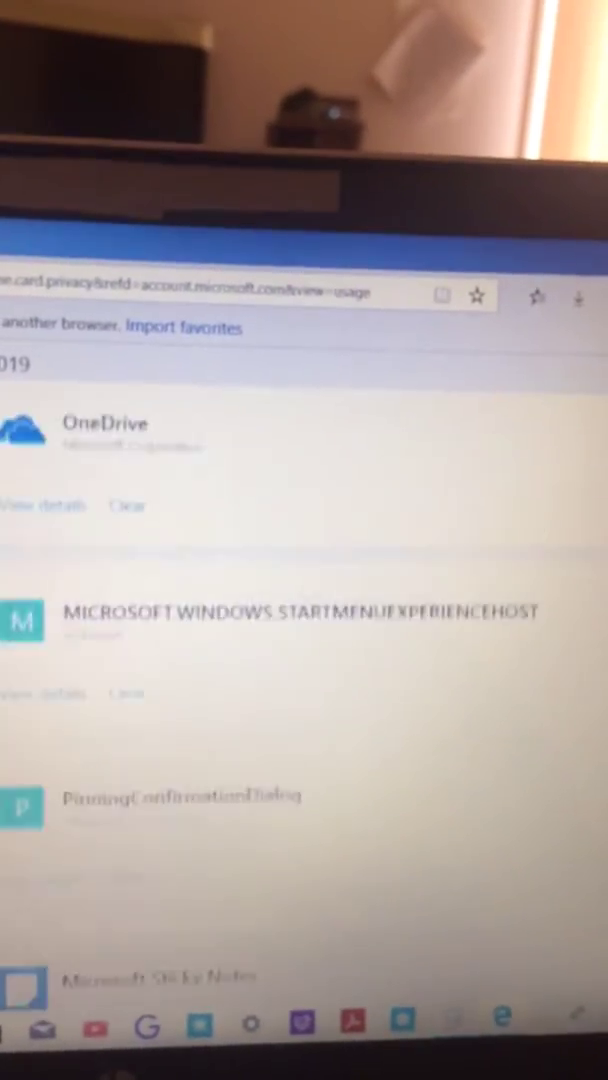
scroll(300, 650, up, 2)
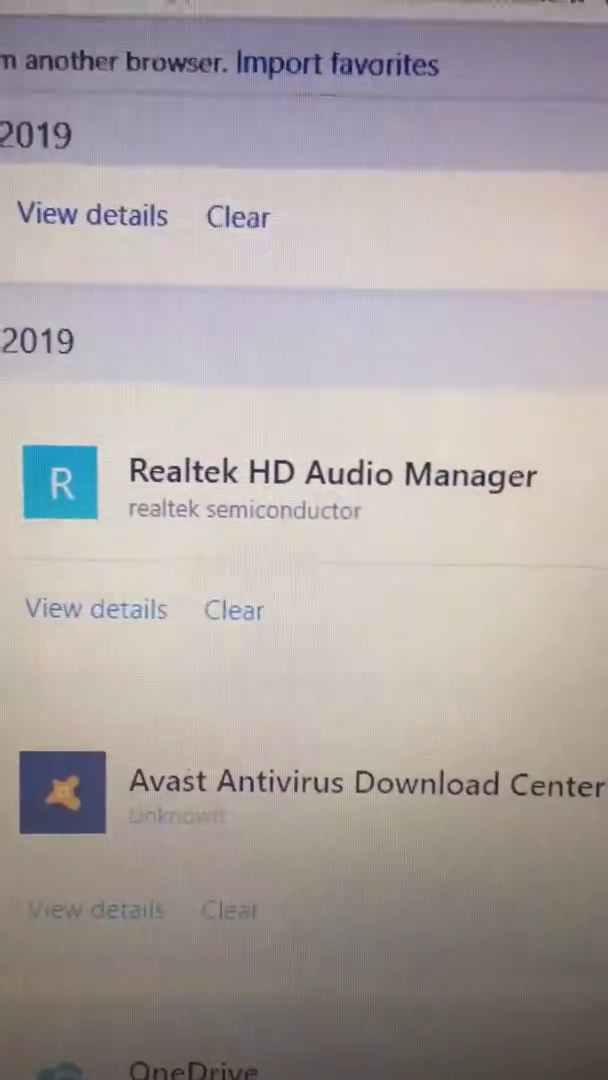
scroll(300, 600, up, 3)
scroll(300, 600, up, 3)
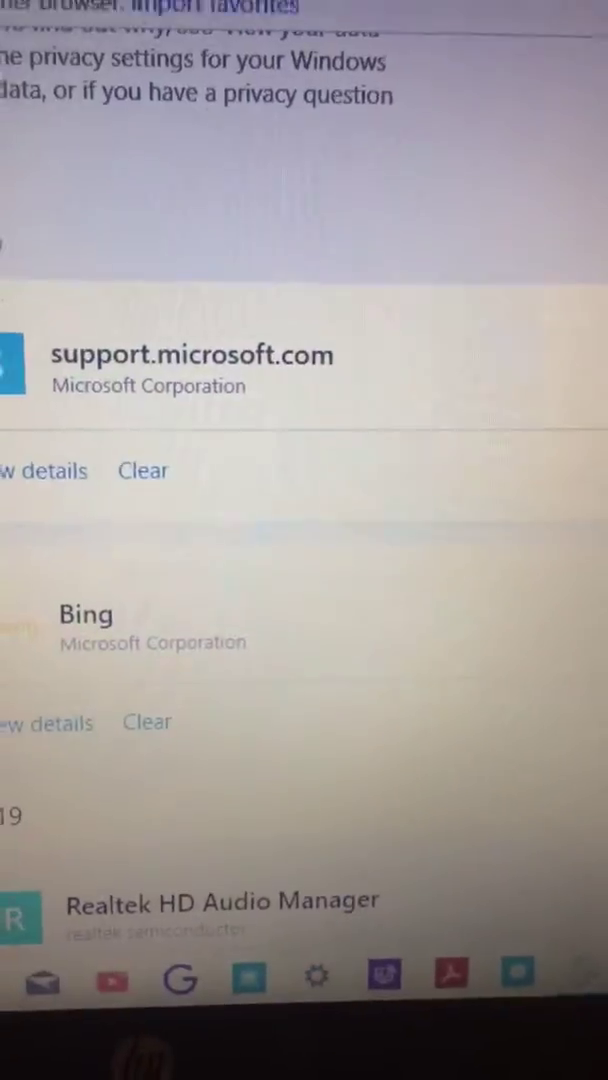